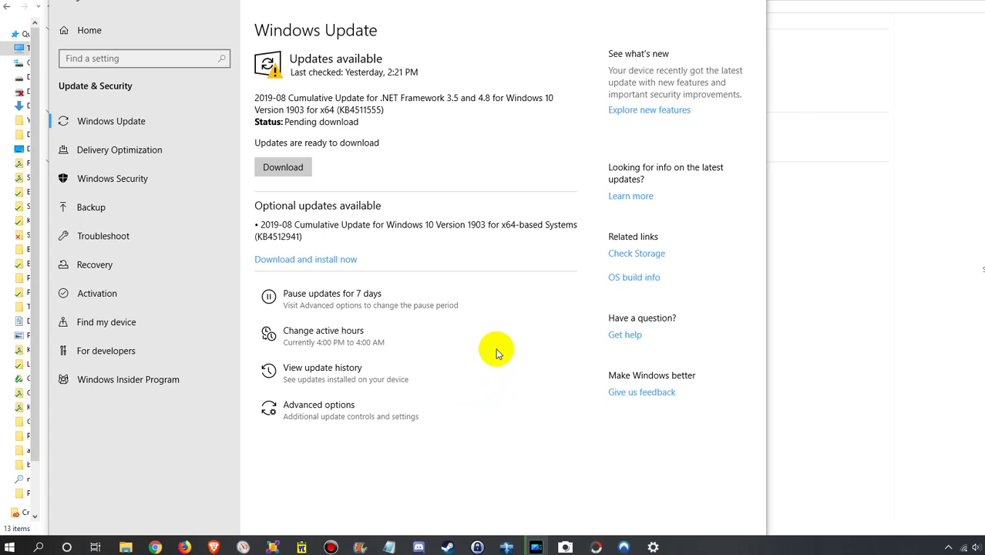
Launch Disk Cleanup for drive C:, then centre the dialog and scroll its file list
key("super")
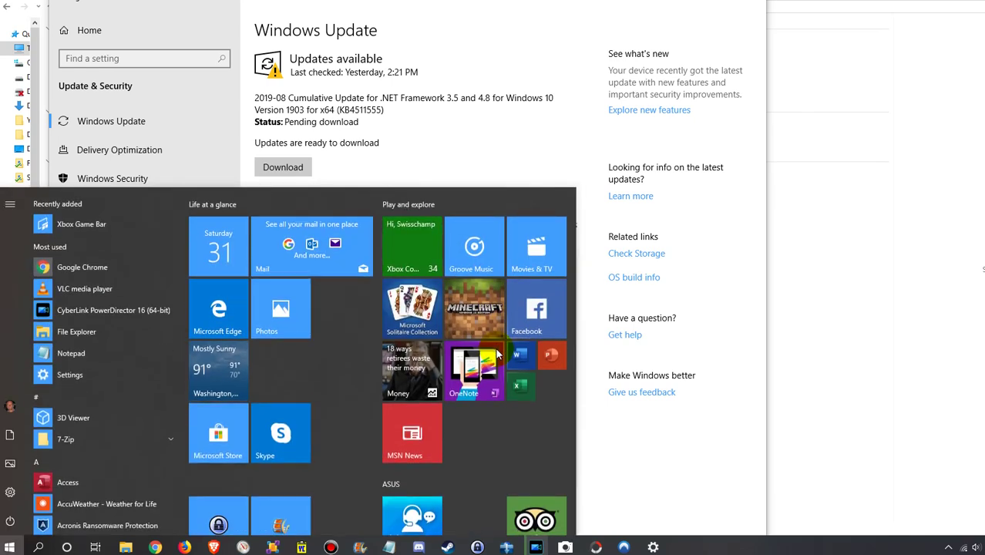
type("disk")
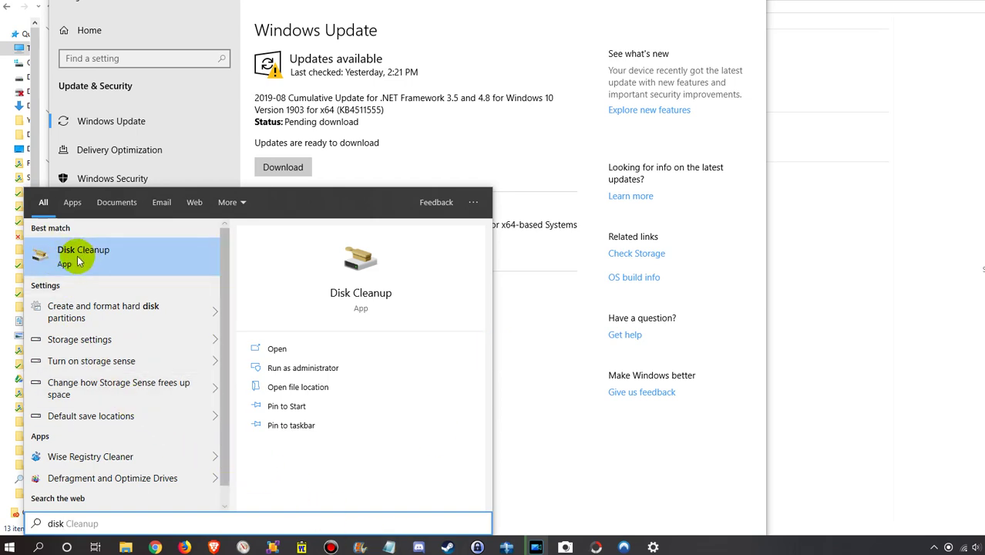
left_click(78, 260)
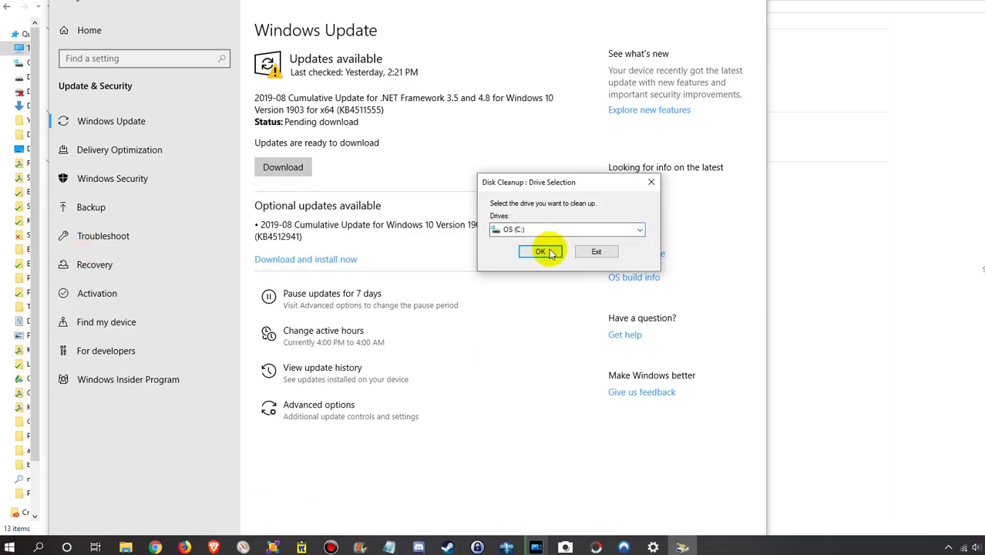
left_click(542, 253)
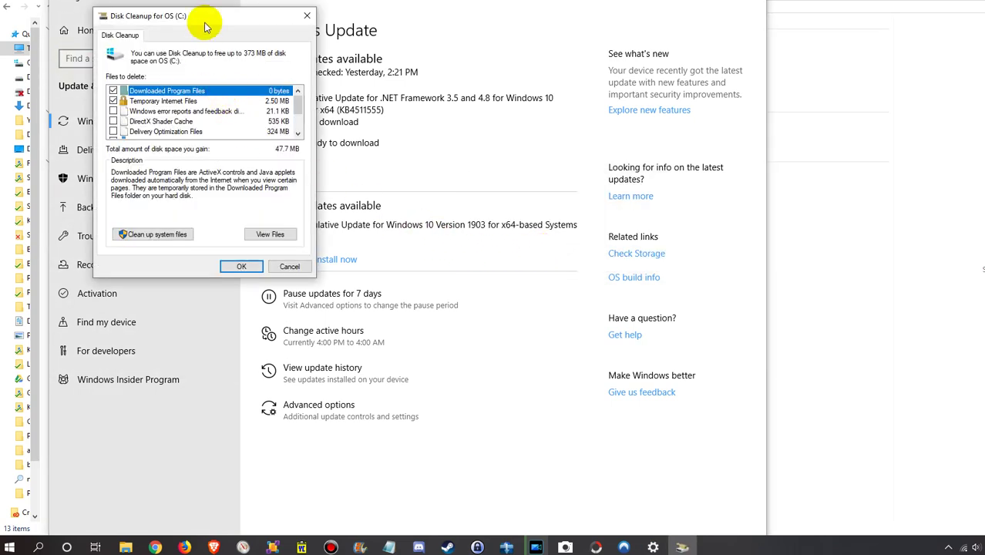
left_click_drag(207, 17, 404, 100)
left_click_drag(495, 188, 495, 202)
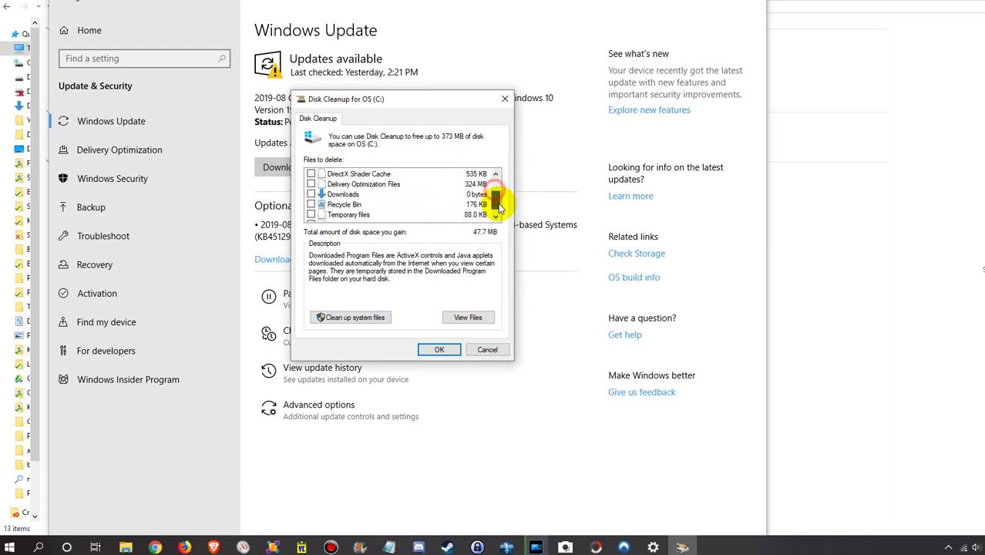
Rescan drive C: with system files included, raising the offer to 400 MB
left_click(355, 318)
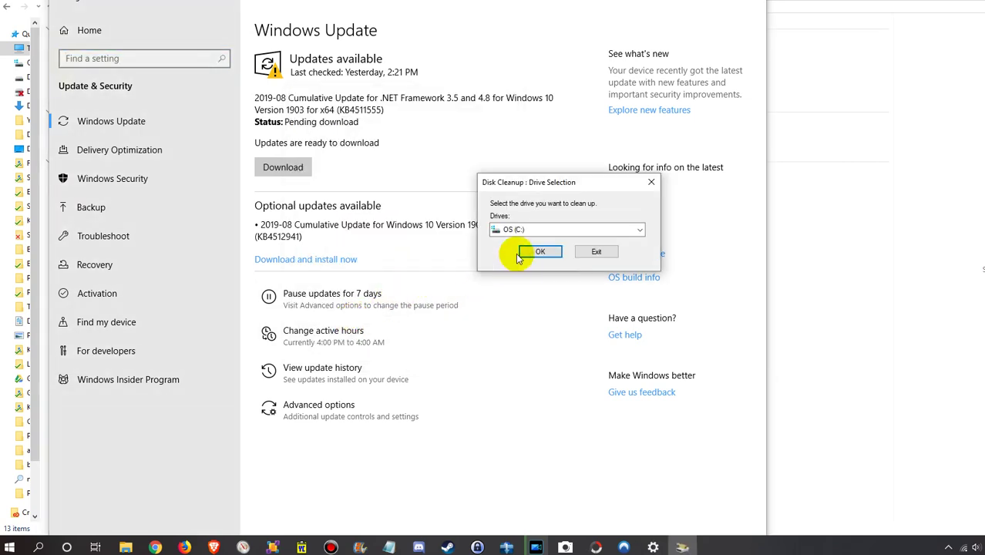
left_click(540, 253)
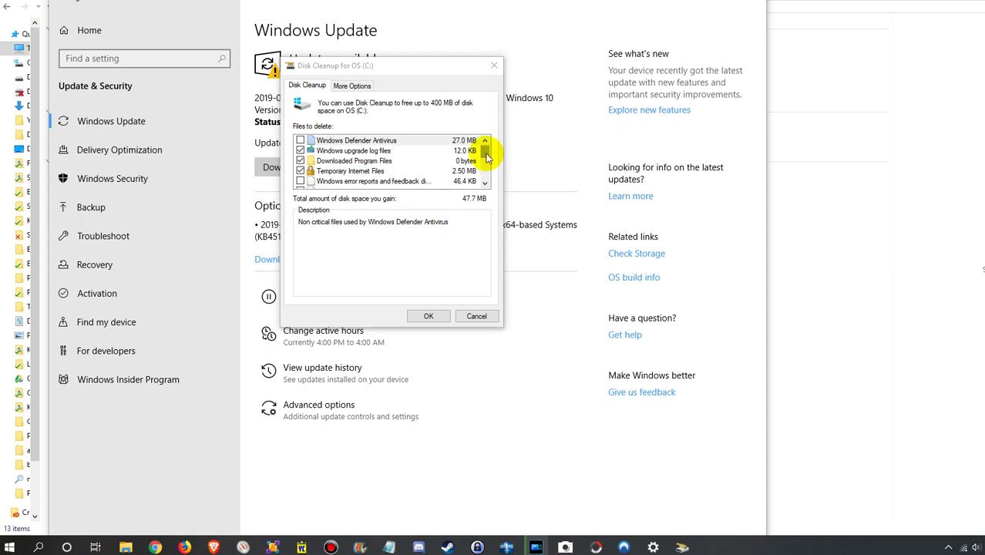
mouse_move(489, 157)
left_mouse_down()
mouse_move(484, 177)
mouse_move(487, 148)
left_mouse_up()
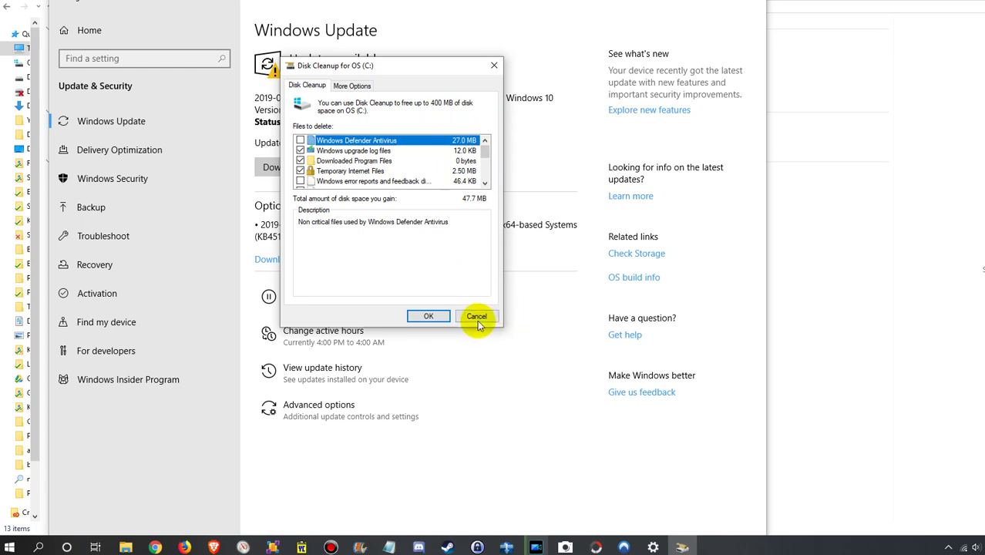
mouse_move(126, 547)
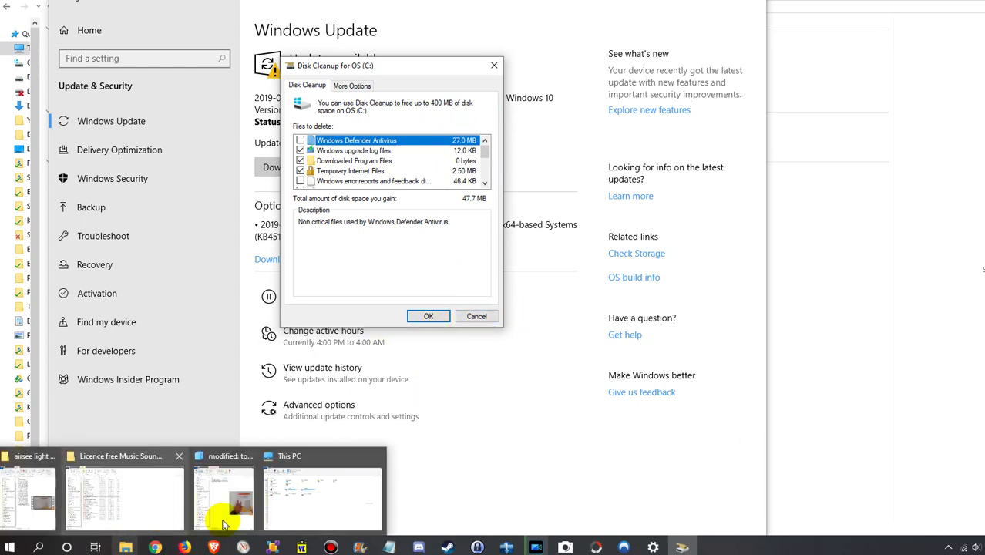
Bring the This PC window to the front from the File Explorer taskbar button
left_click(304, 497)
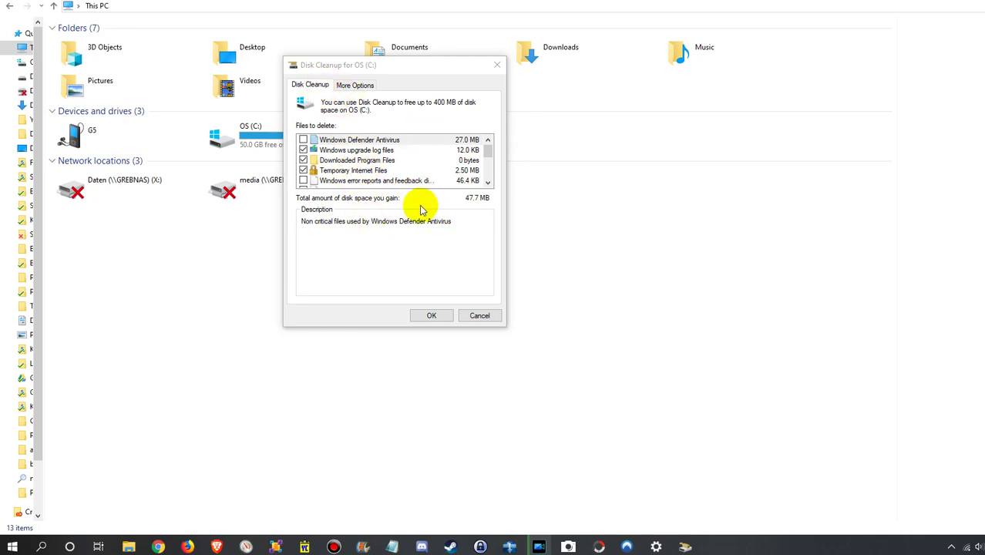
left_click_drag(416, 67, 409, 94)
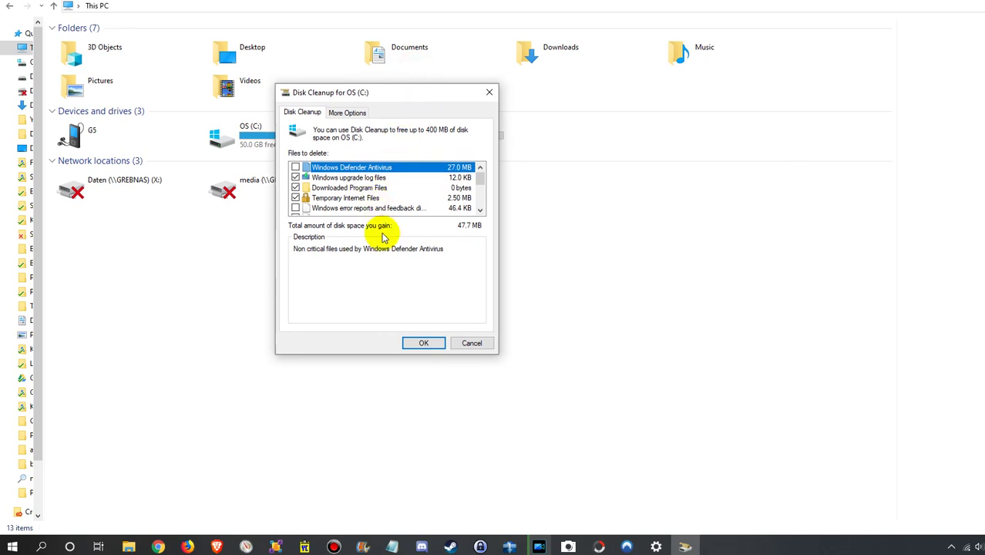
left_click(423, 345)
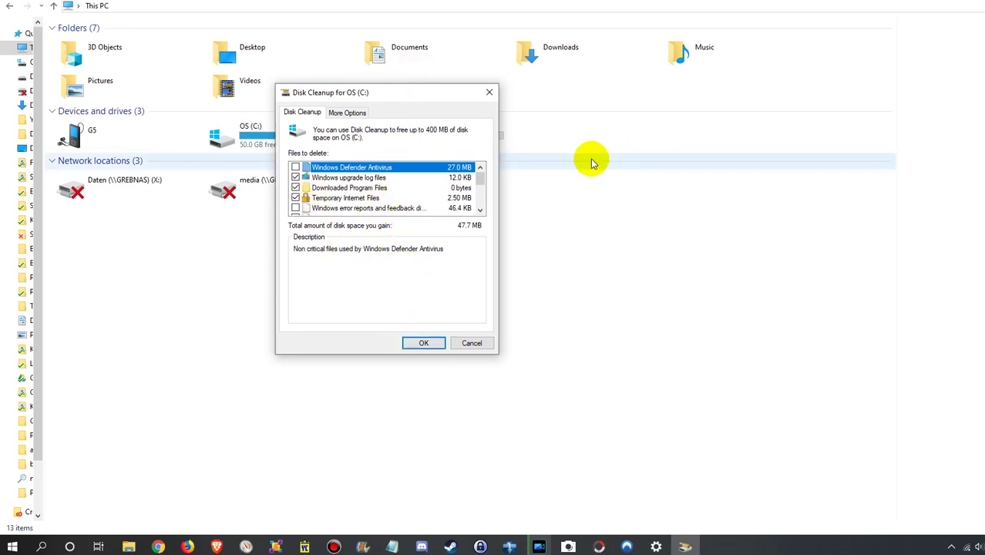
left_click_drag(480, 179, 351, 207)
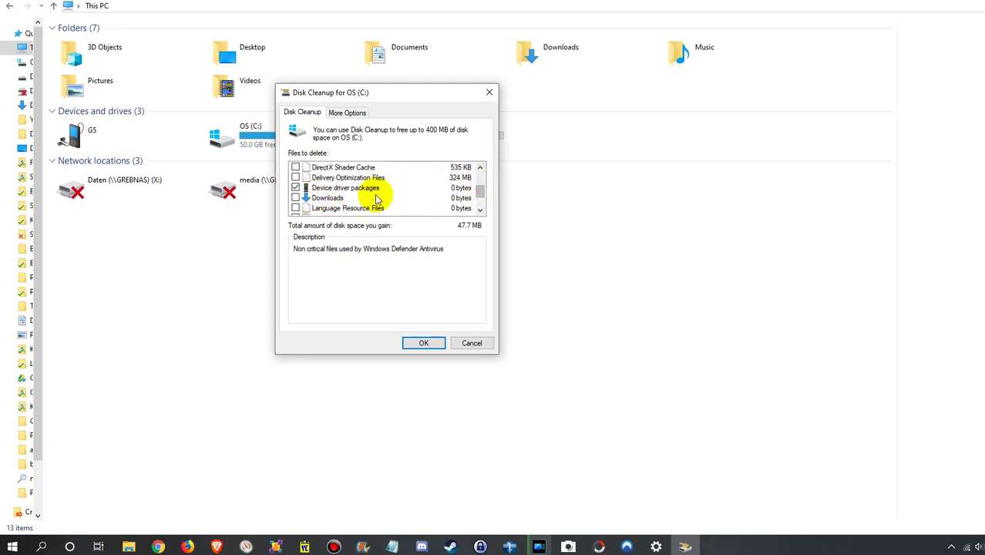
left_click_drag(484, 199, 484, 172)
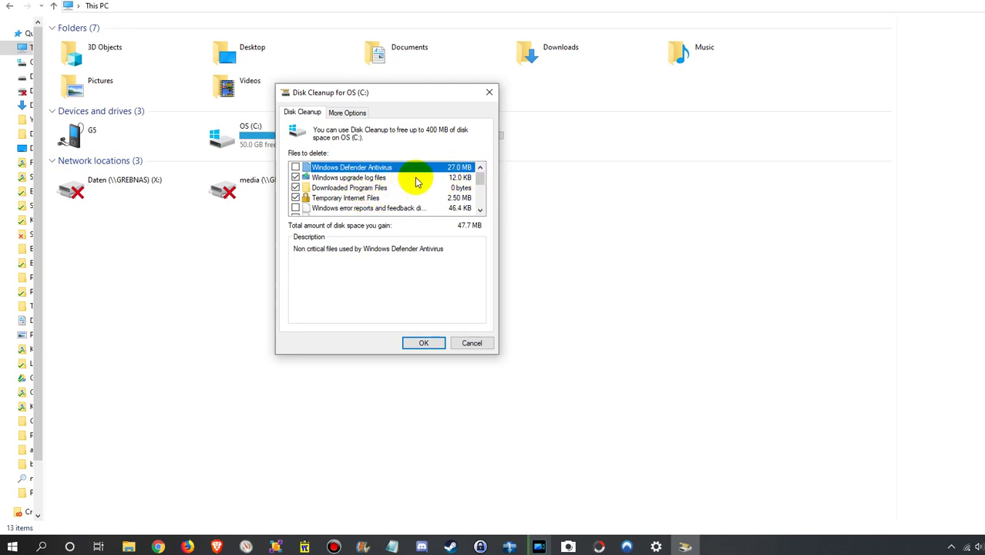
mouse_move(478, 184)
left_mouse_down()
mouse_move(481, 205)
mouse_move(481, 190)
left_mouse_up()
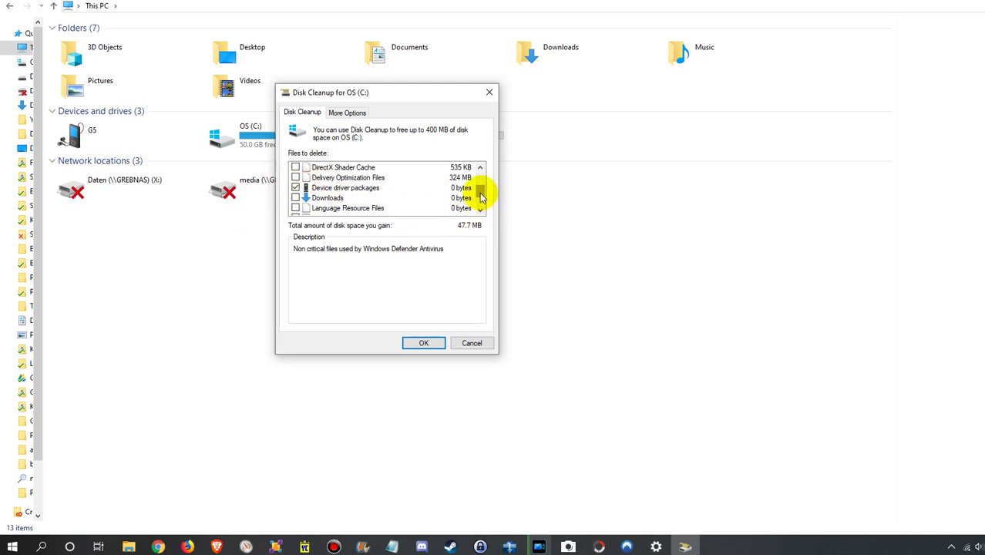
mouse_move(479, 194)
left_mouse_down()
mouse_move(482, 205)
mouse_move(479, 165)
left_mouse_up()
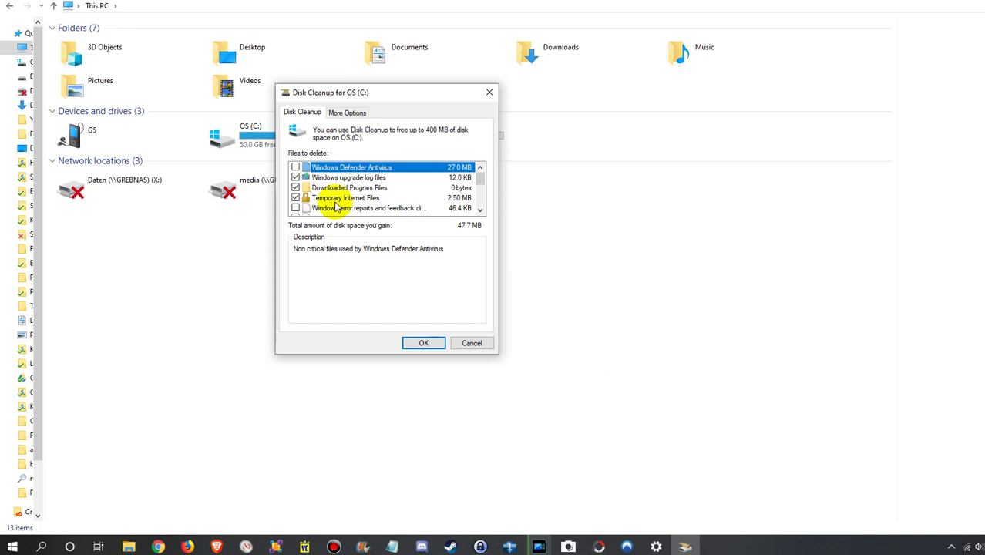
Close the Disk Cleanup dialog, leaving This PC showing C: with 50.0 GB free
left_click(490, 93)
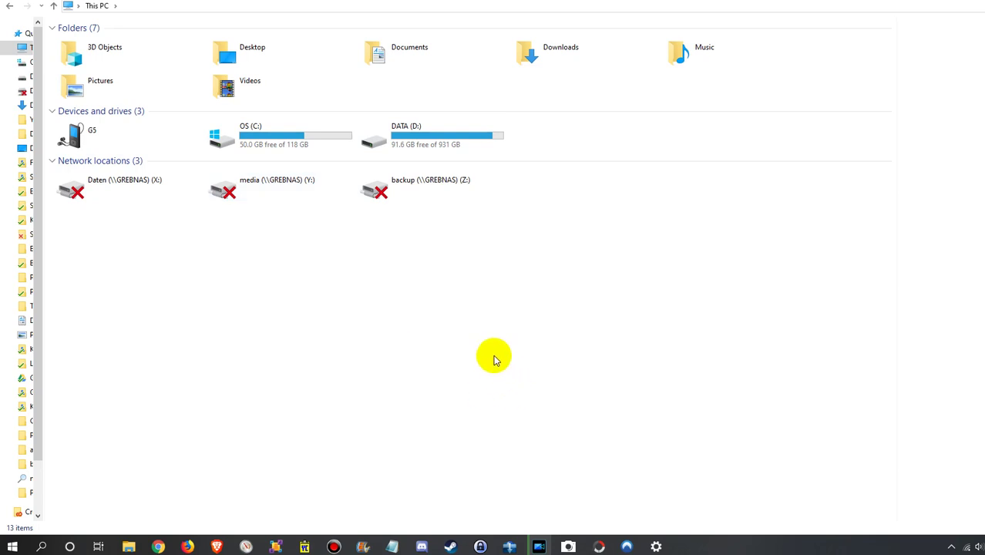